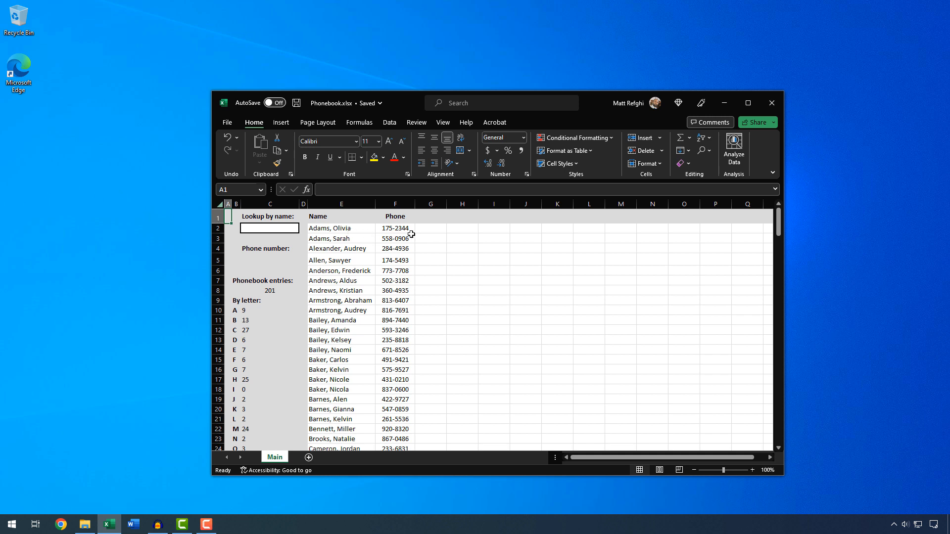
# Inspect the phone-number lookup formula in C5 and the lookup name cell C2.
pyautogui.scroll(-17, 408, 237)
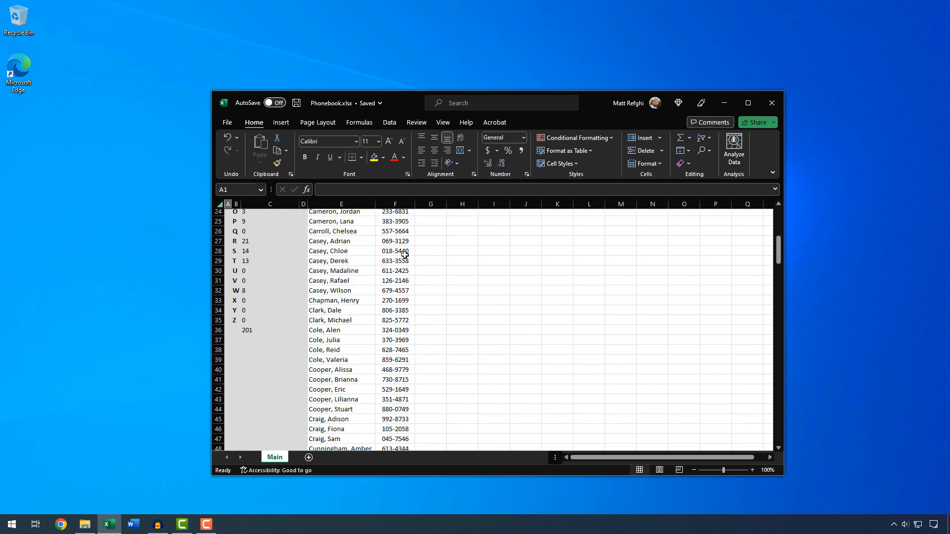
pyautogui.scroll(-20, 405, 252)
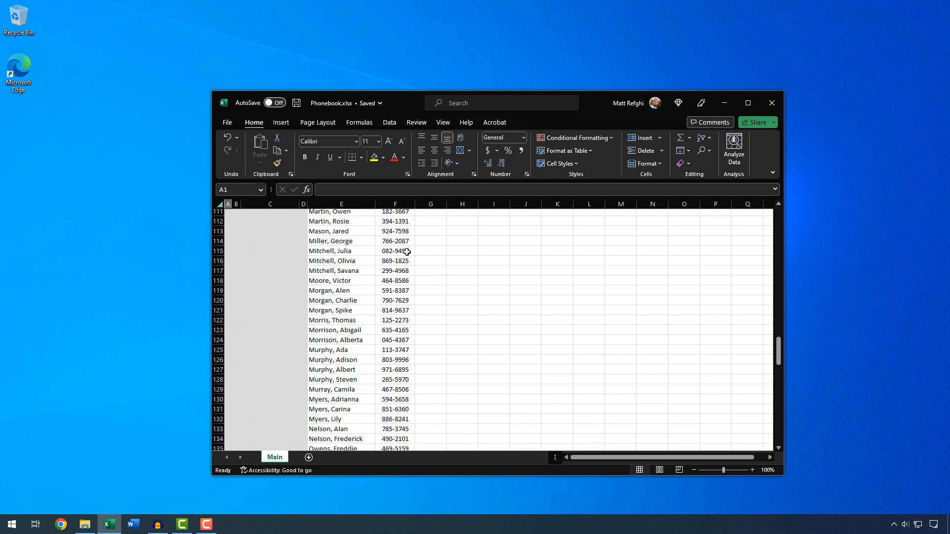
pyautogui.scroll(20, 407, 252)
pyautogui.scroll(20, 407, 252)
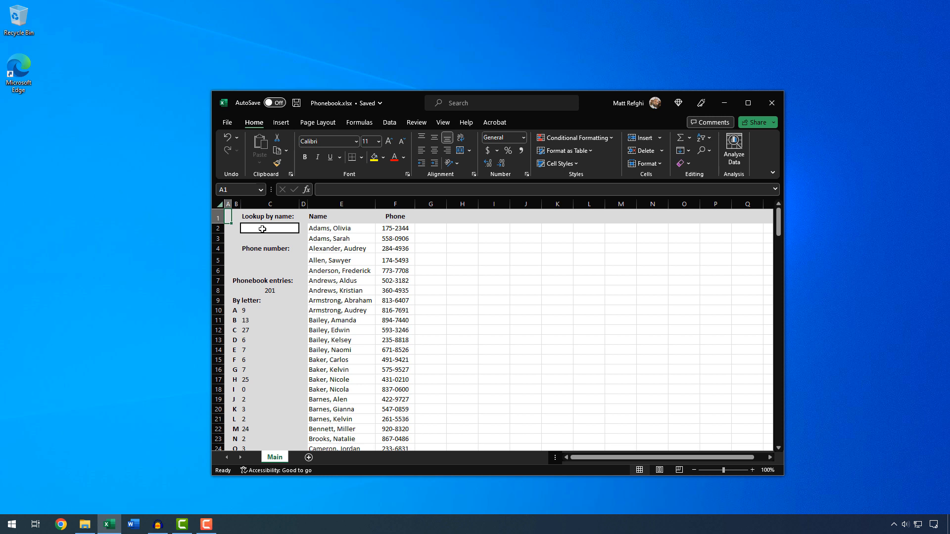
pyautogui.click(266, 259)
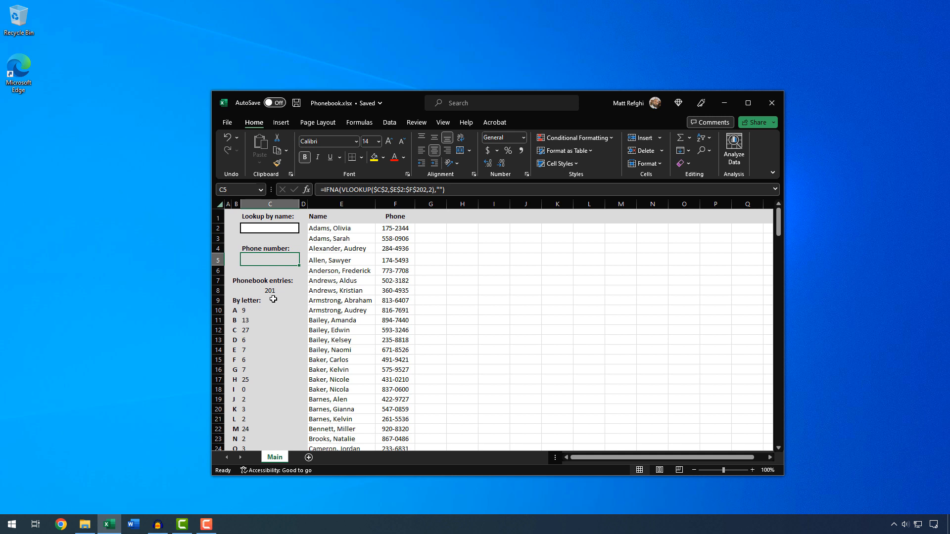
pyautogui.scroll(-5, 271, 307)
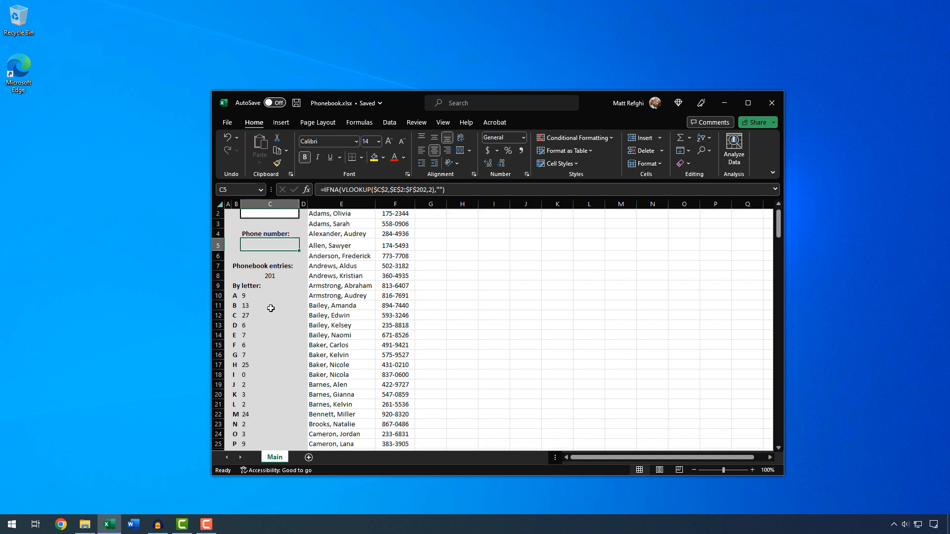
pyautogui.scroll(5, 271, 308)
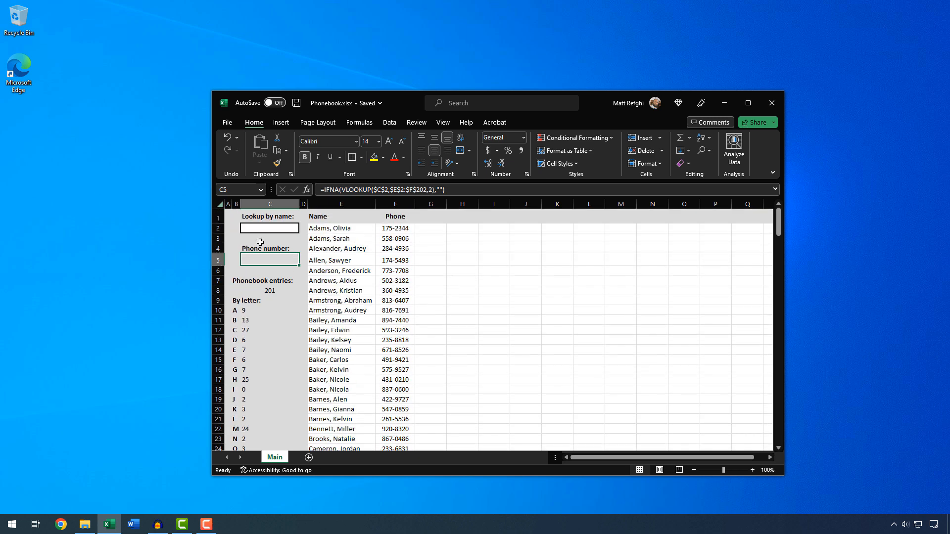
pyautogui.click(267, 229)
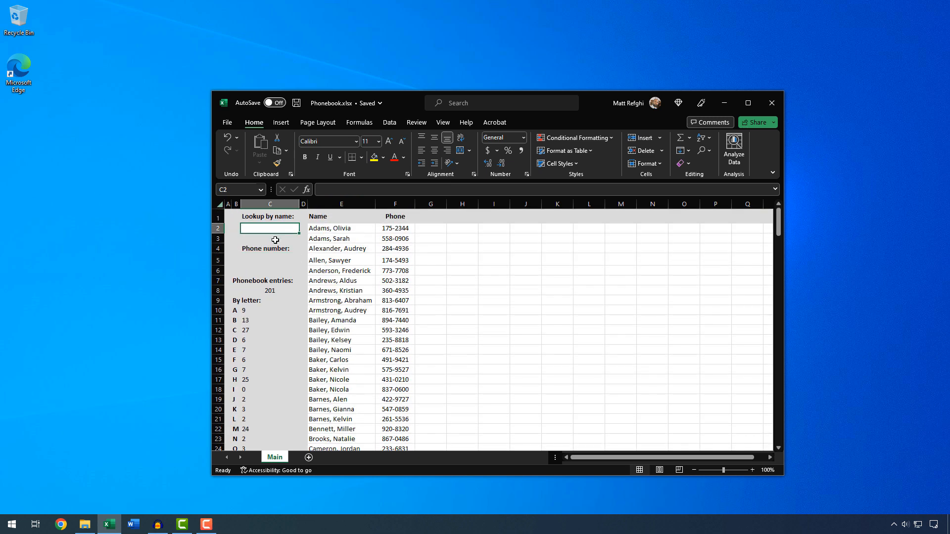
pyautogui.click(261, 256)
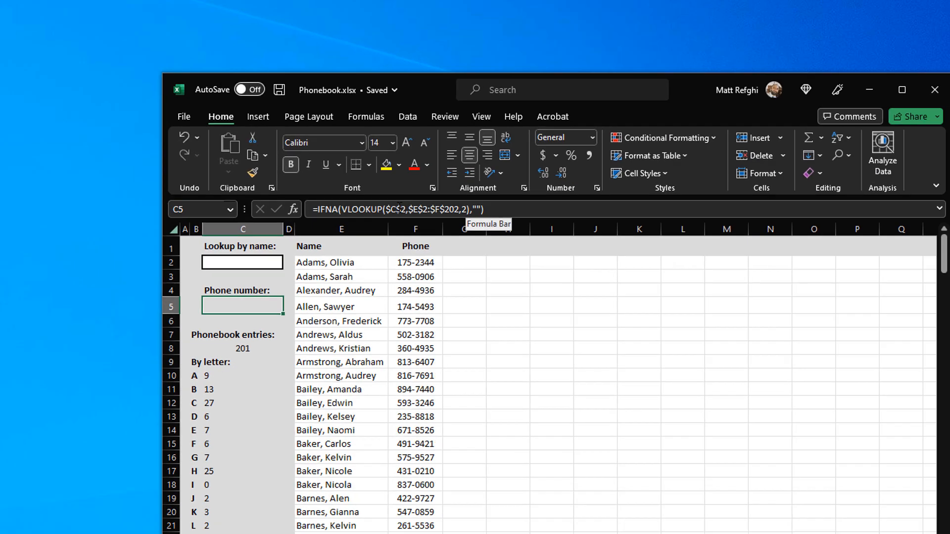
pyautogui.click(187, 384)
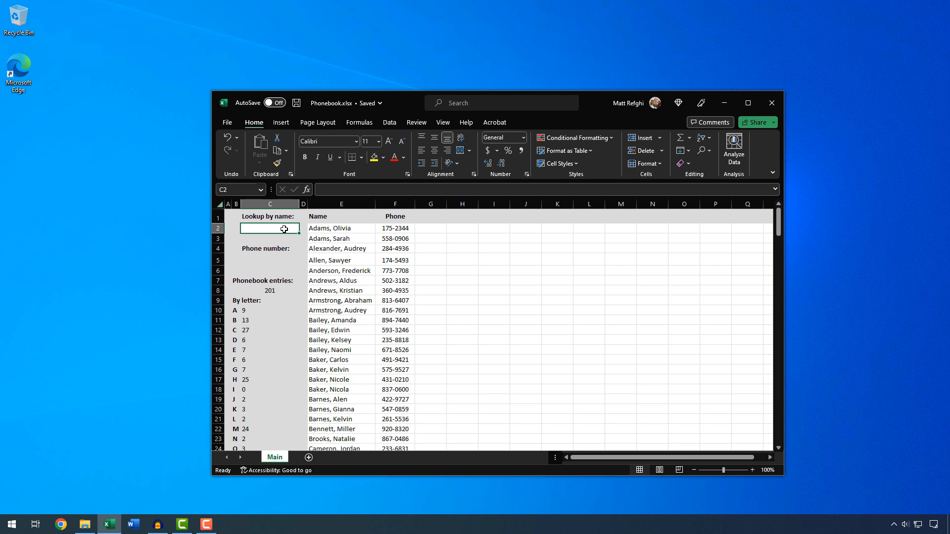
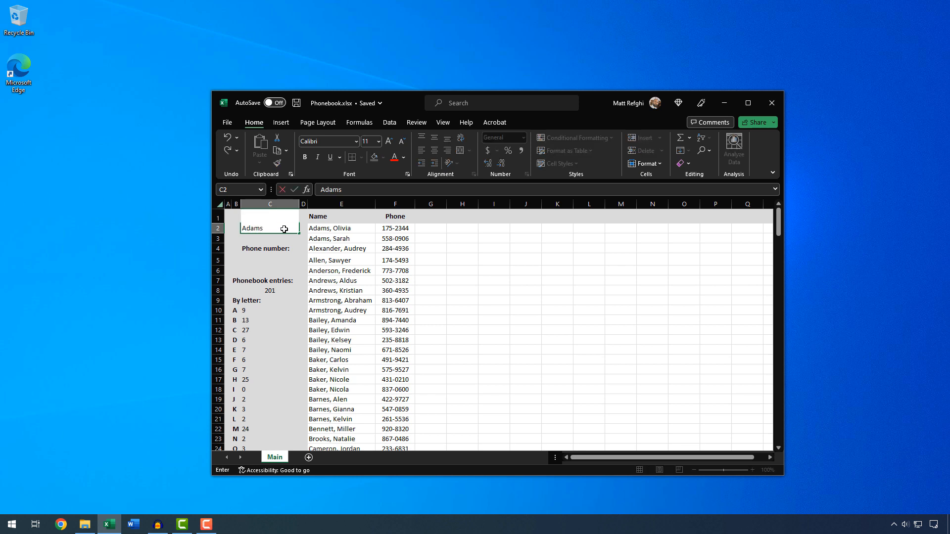
pyautogui.press('Return')
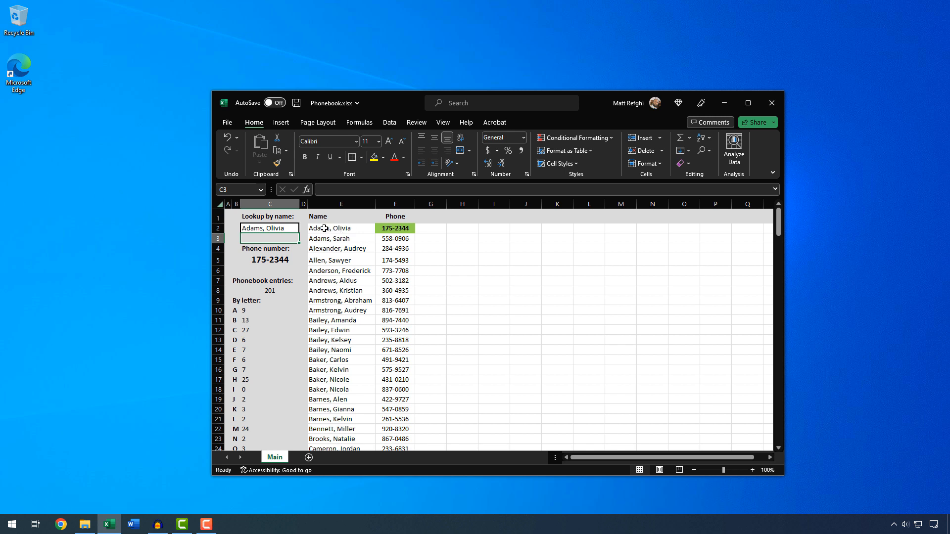
pyautogui.click(410, 229)
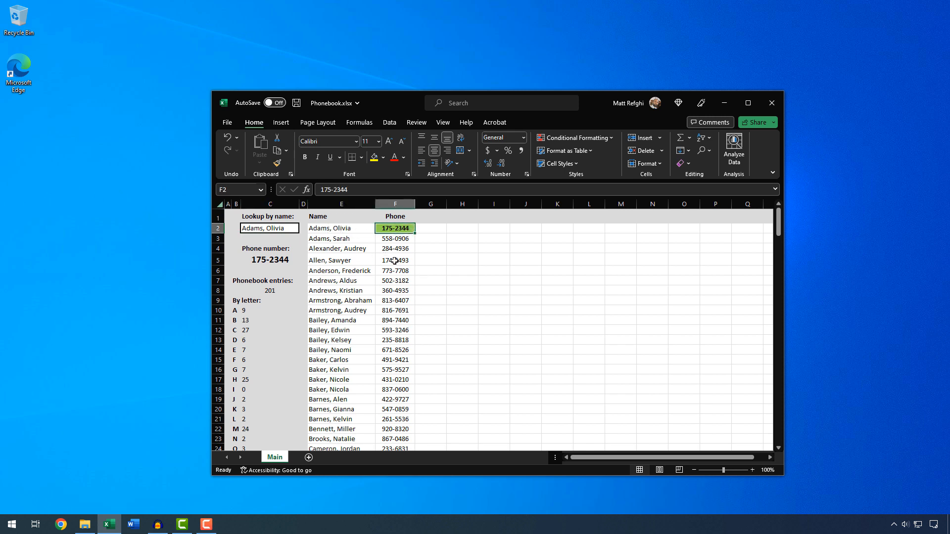
pyautogui.click(293, 257)
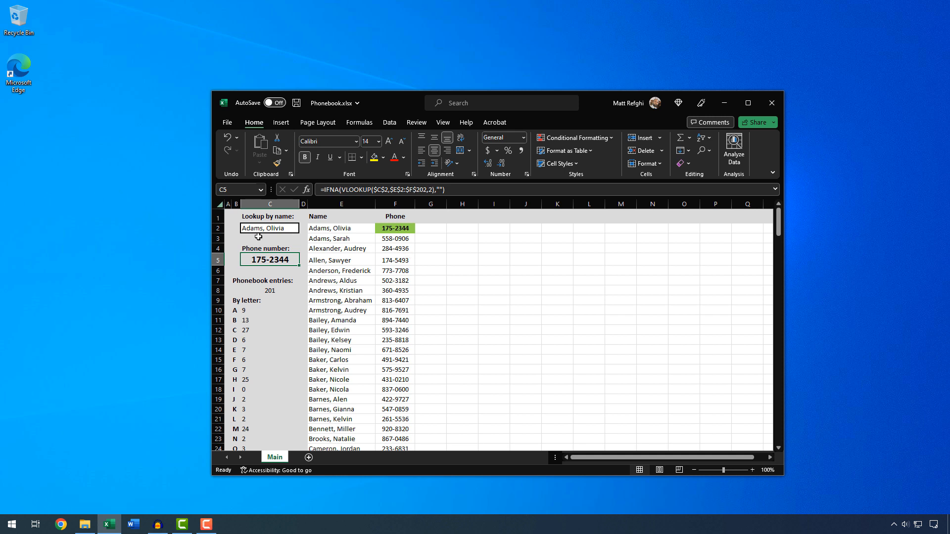
pyautogui.click(280, 228)
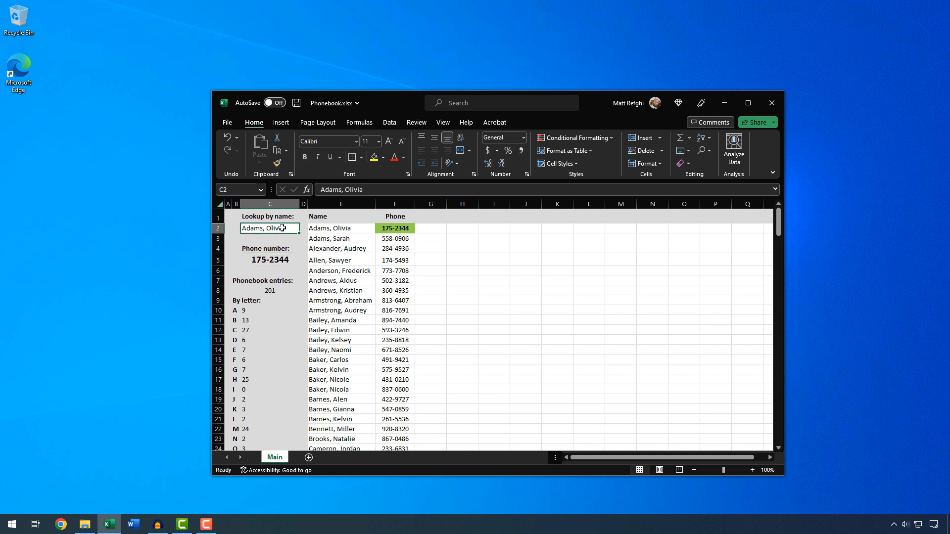
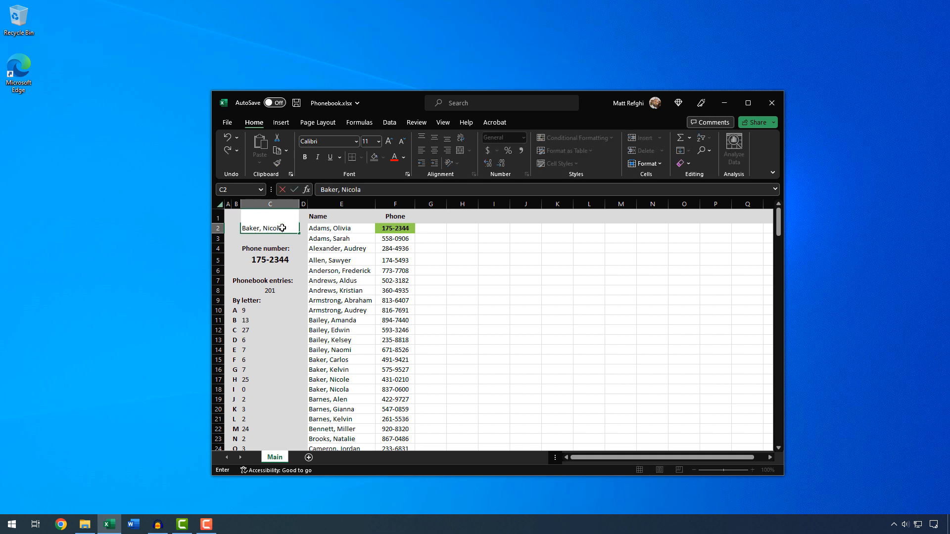
pyautogui.press('Return')
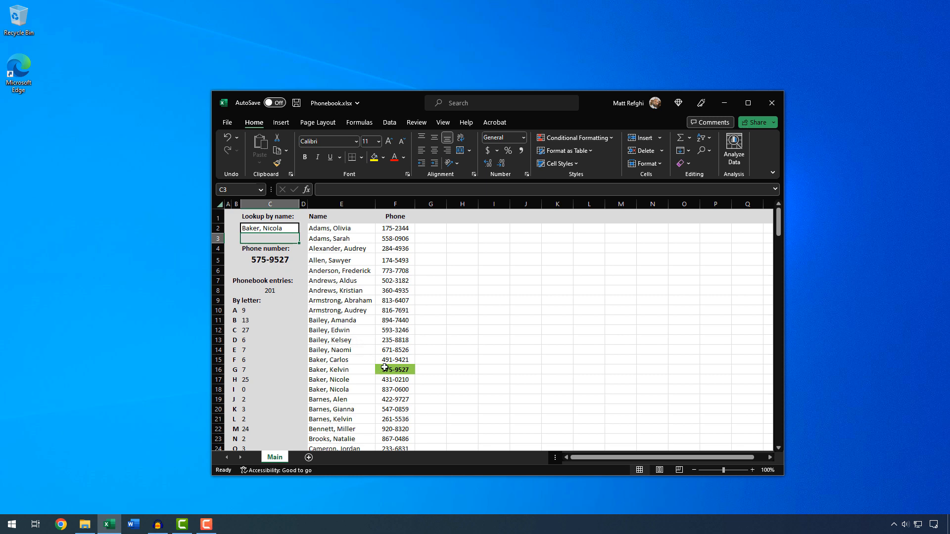
pyautogui.scroll(2, 344, 373)
pyautogui.scroll(3, 344, 375)
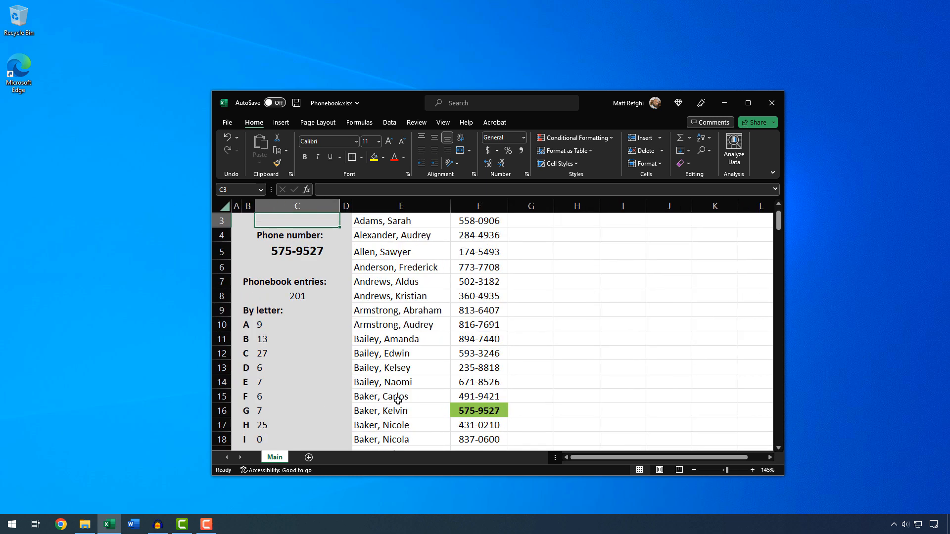
pyautogui.scroll(-3, 430, 431)
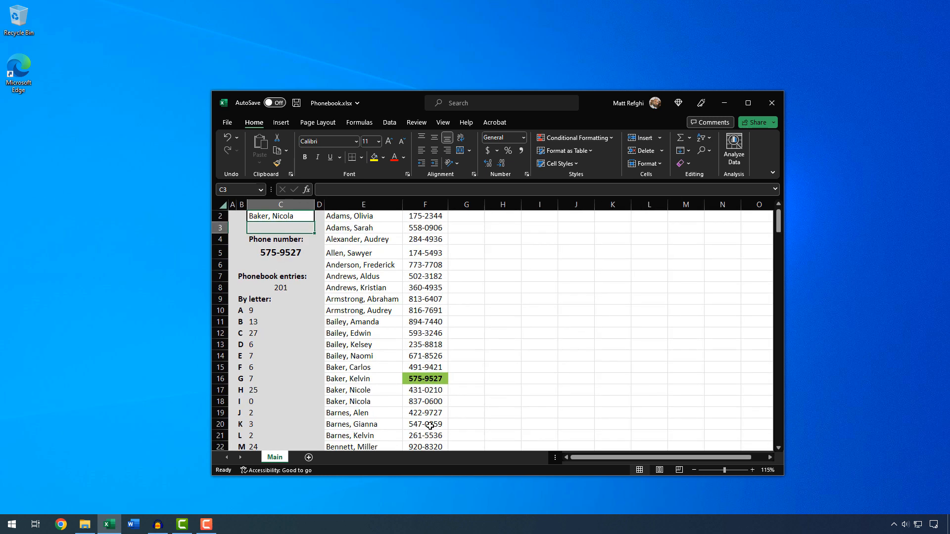
pyautogui.click(378, 383)
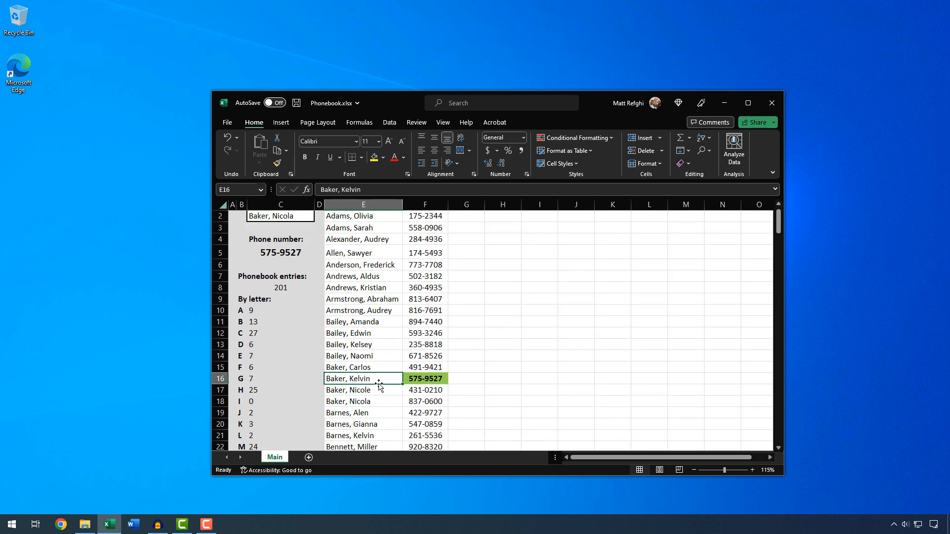
pyautogui.scroll(-1, 279, 248)
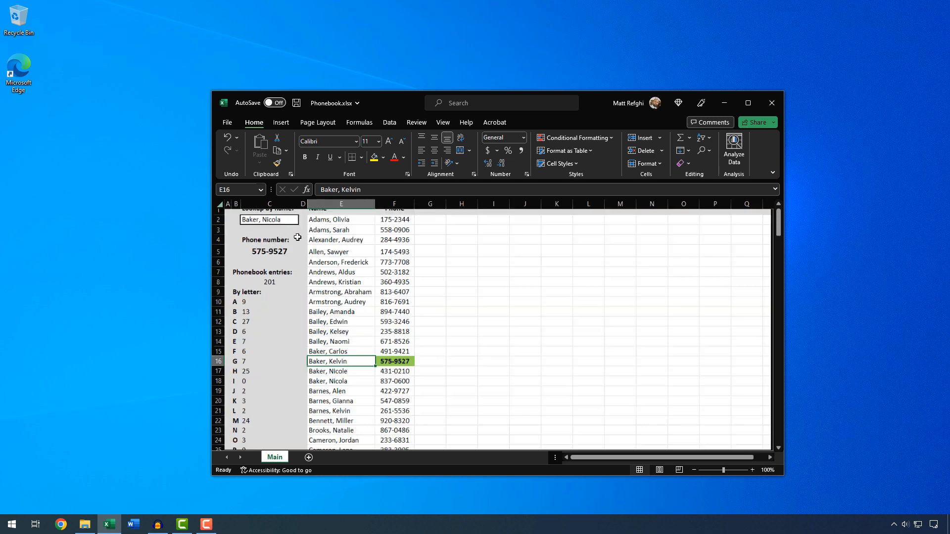
pyautogui.scroll(1, 280, 237)
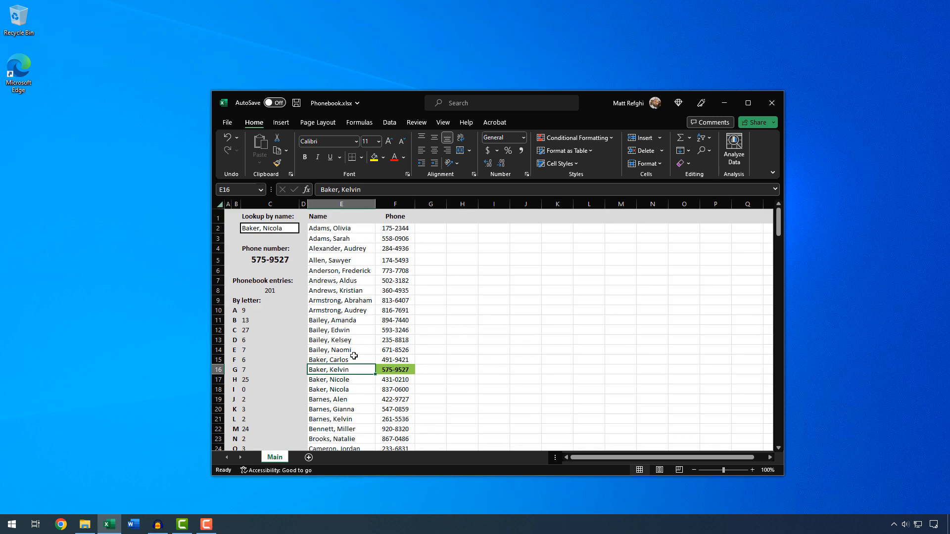
pyautogui.click(354, 389)
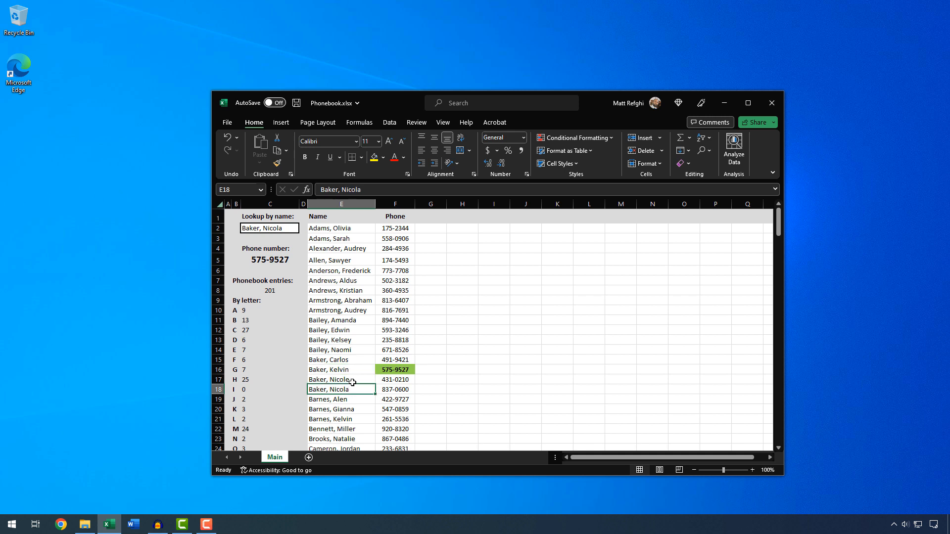
pyautogui.click(356, 366)
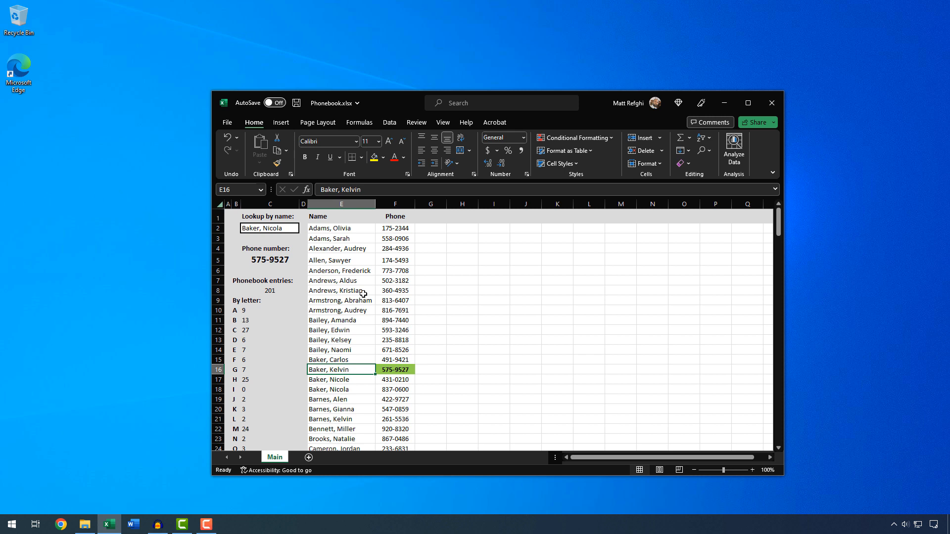
pyautogui.click(273, 261)
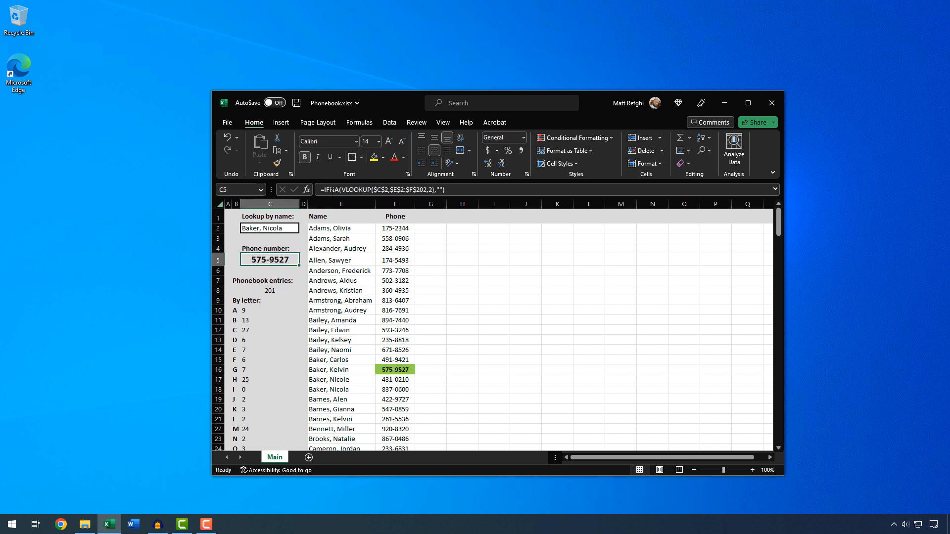
pyautogui.click(348, 190)
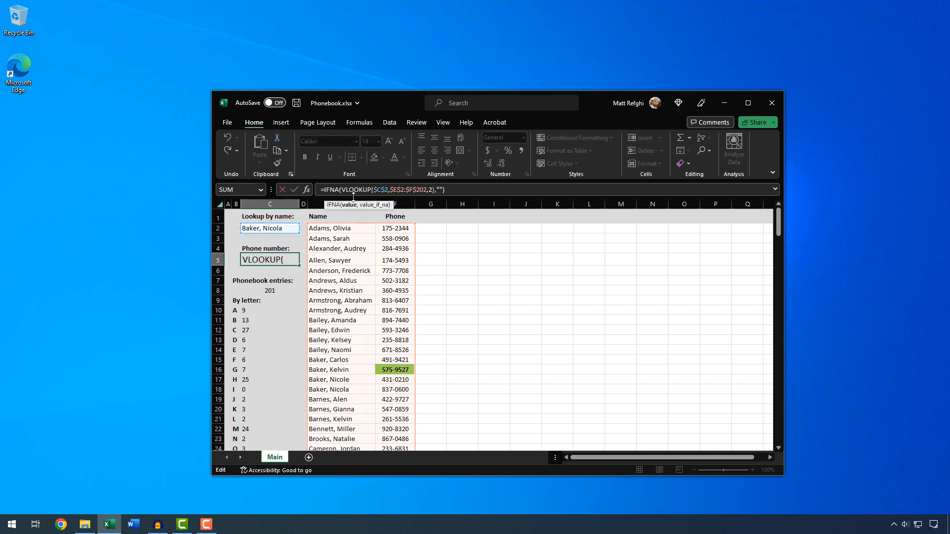
pyautogui.click(380, 189)
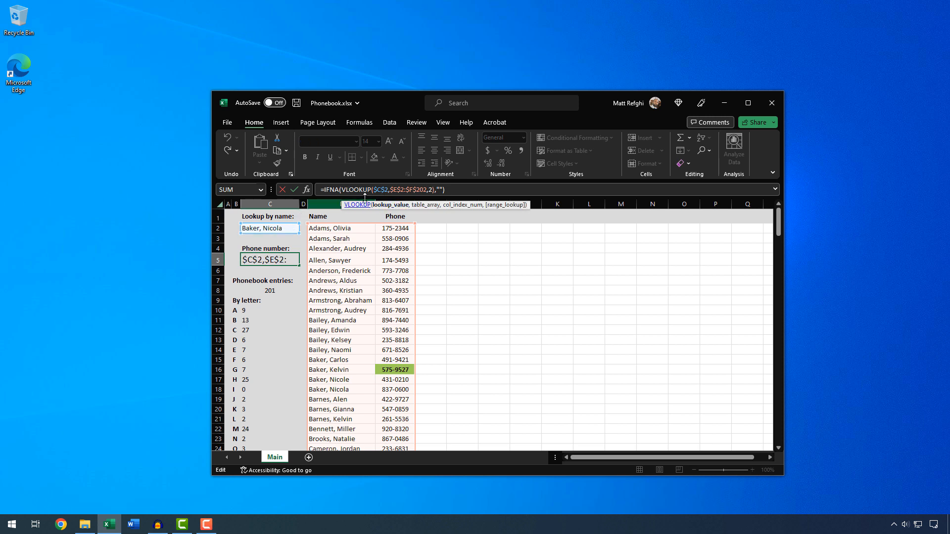
pyautogui.click(398, 190)
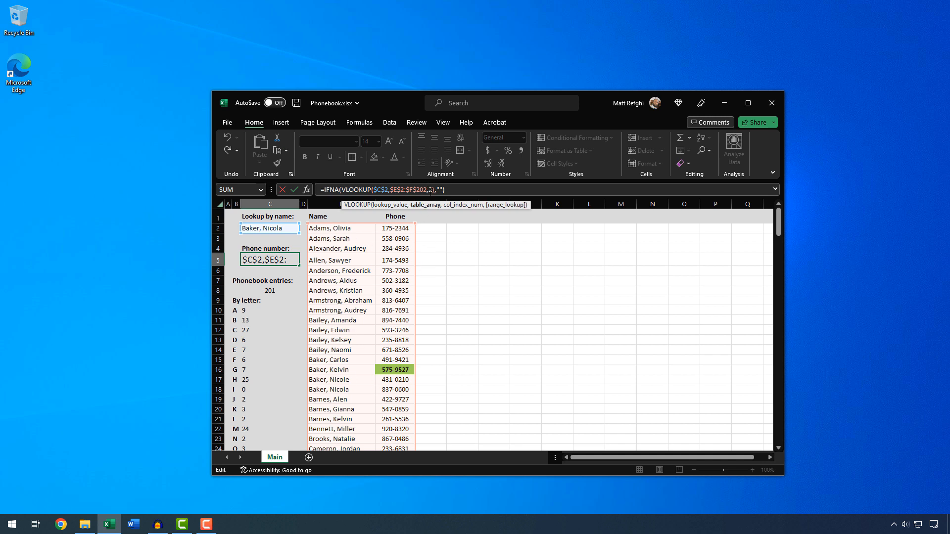
pyautogui.click(430, 189)
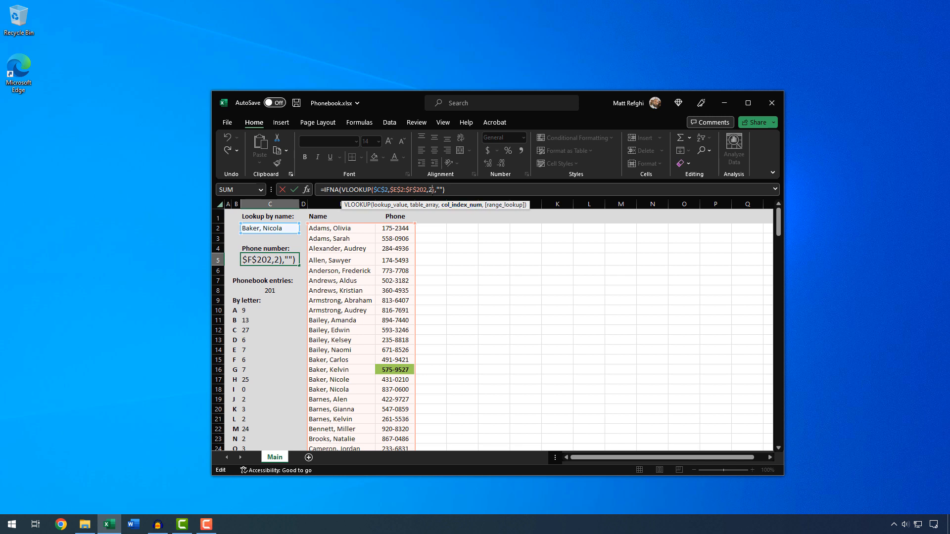
pyautogui.write(',')
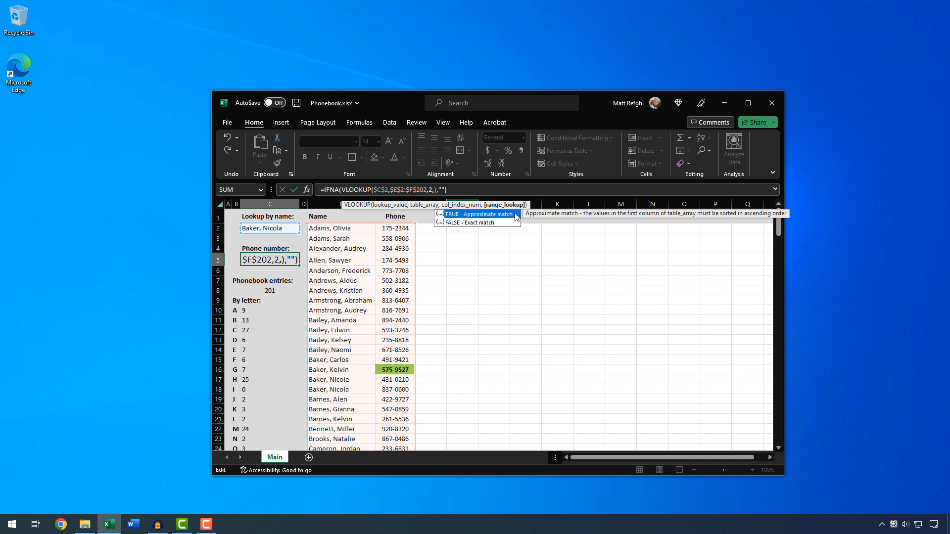
pyautogui.click(468, 223)
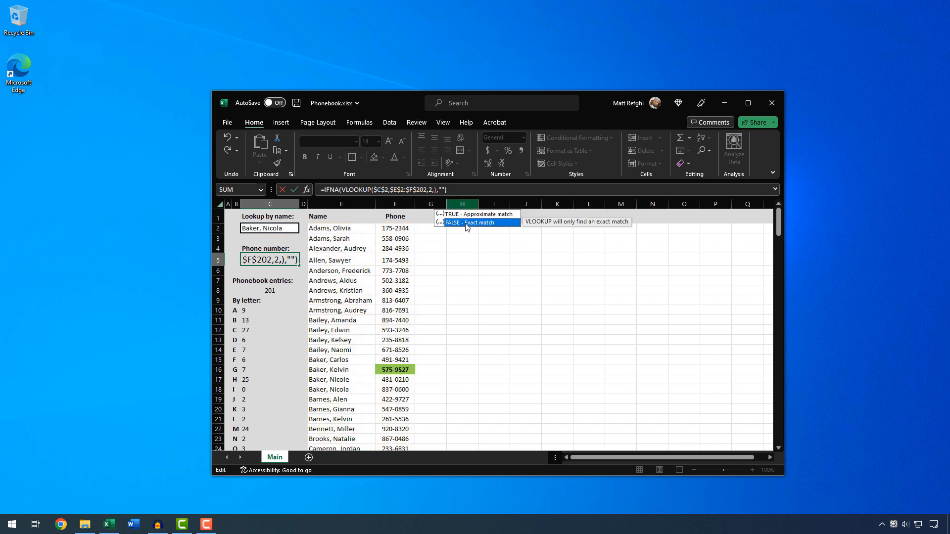
pyautogui.doubleClick(466, 223)
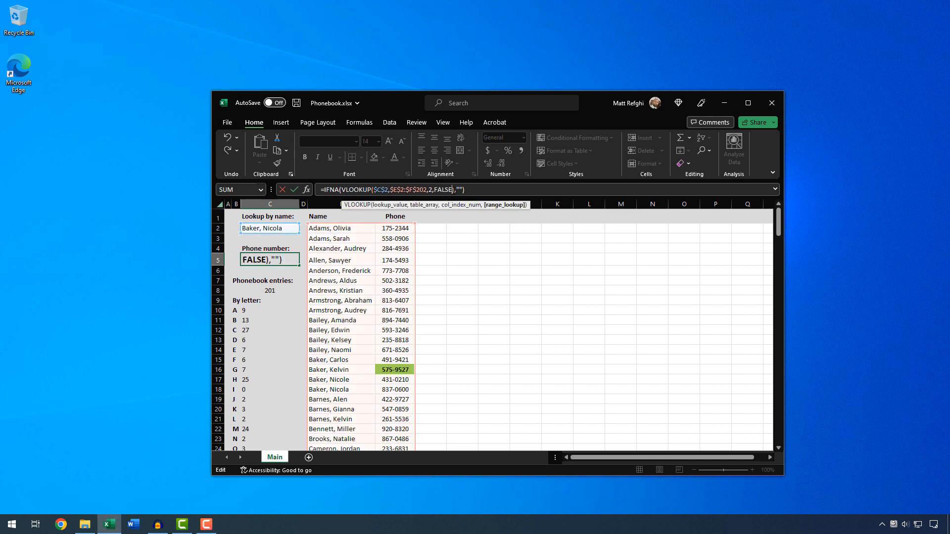
pyautogui.click(467, 191)
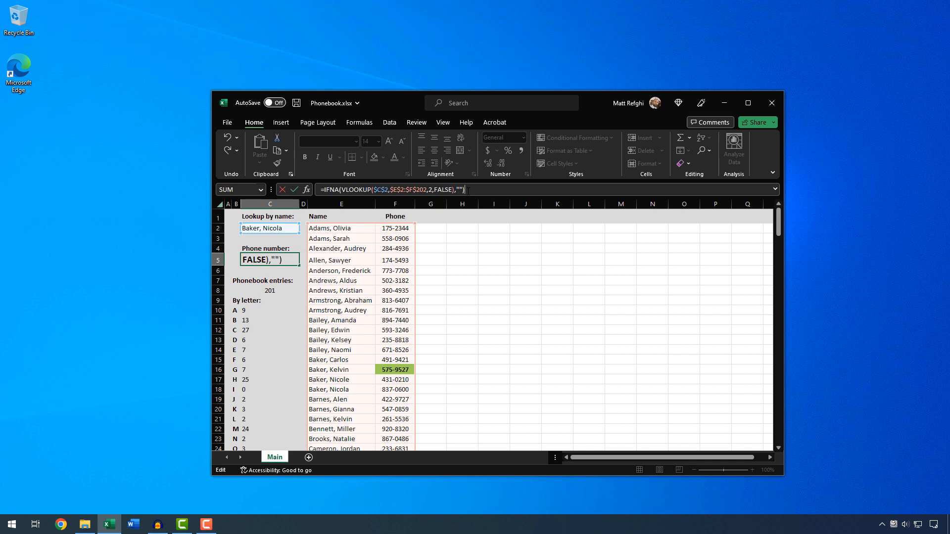
pyautogui.click(295, 189)
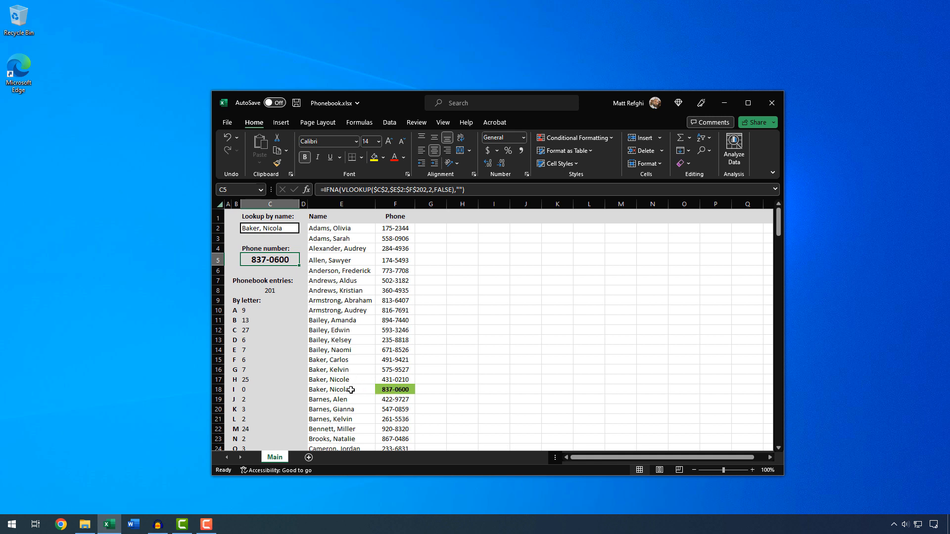
pyautogui.click(443, 190)
pyautogui.doubleClick(444, 189)
pyautogui.write('TRUE')
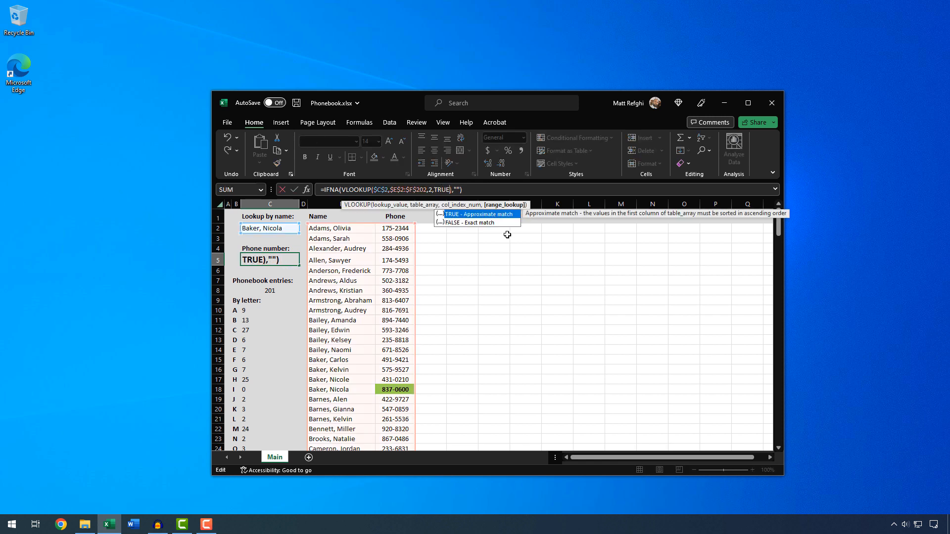
pyautogui.press('Return')
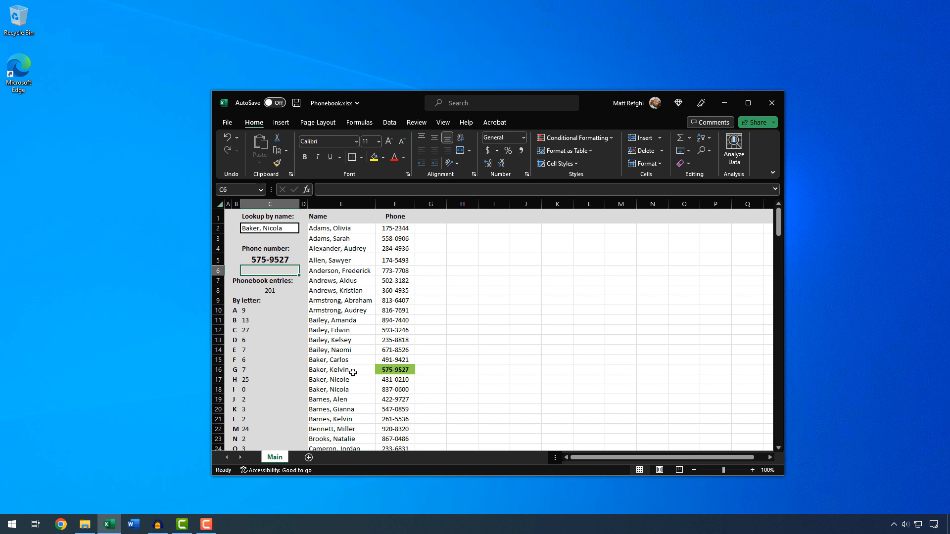
pyautogui.click(274, 260)
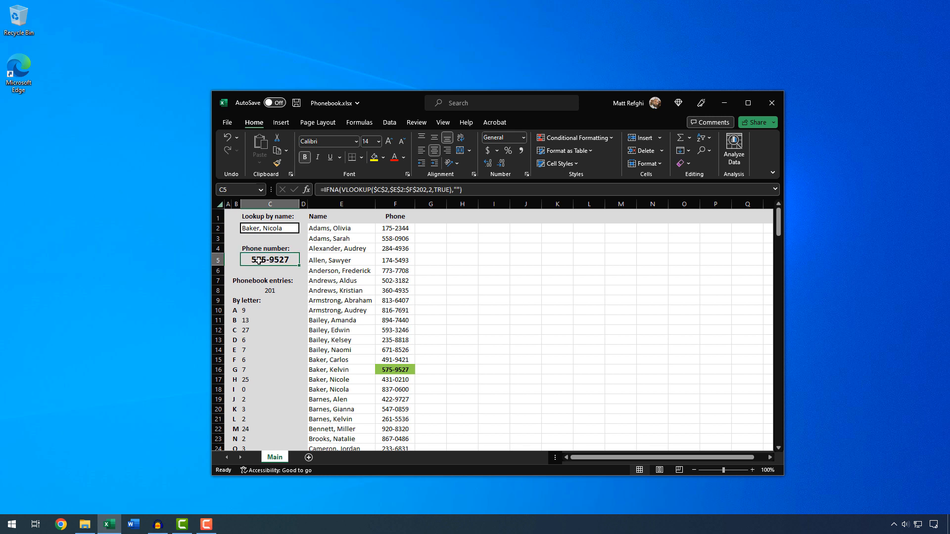
pyautogui.click(386, 189)
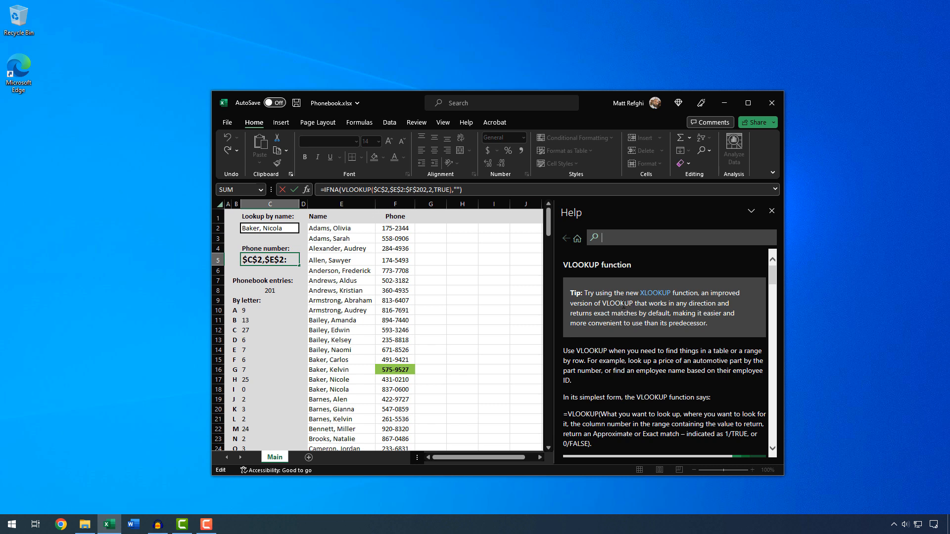
pyautogui.scroll(-2, 625, 286)
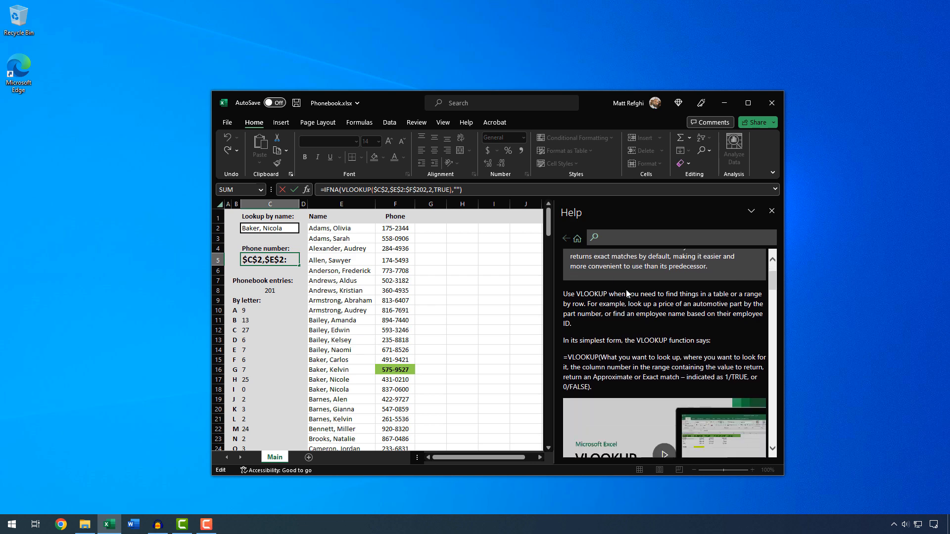
pyautogui.scroll(-10, 626, 292)
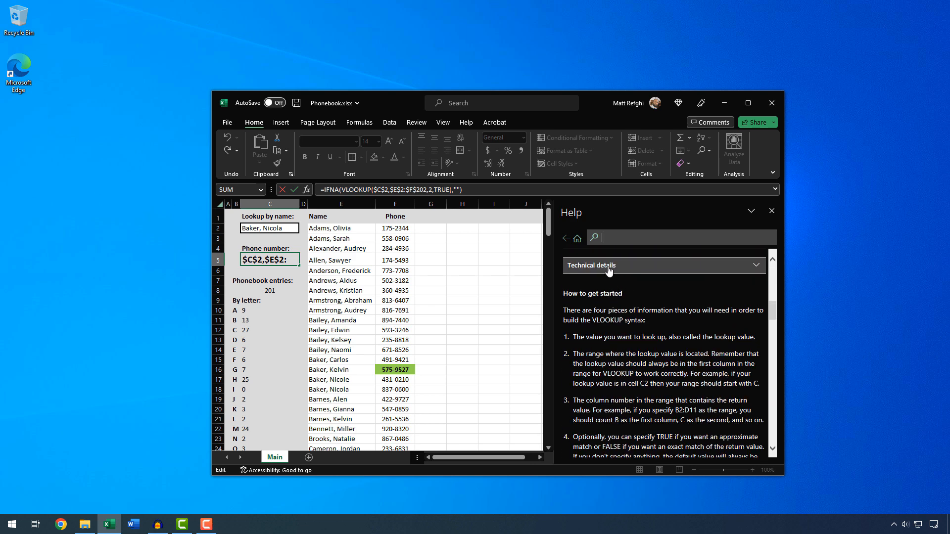
pyautogui.click(608, 271)
pyautogui.scroll(-5, 629, 283)
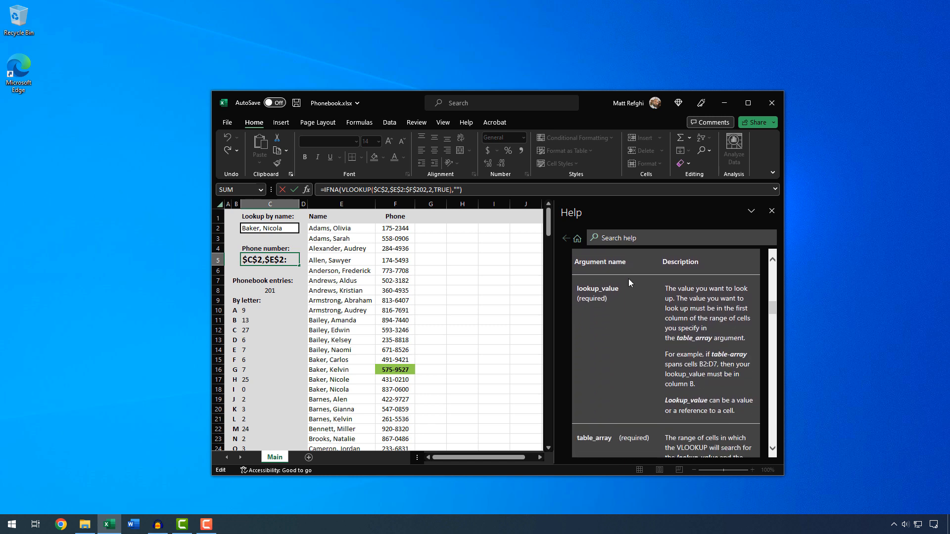
pyautogui.scroll(-1, 628, 283)
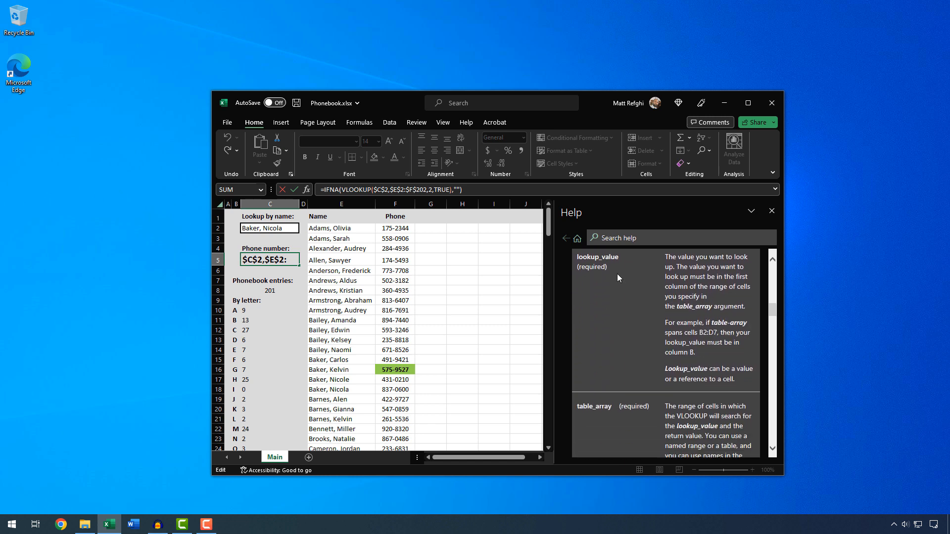
pyautogui.scroll(-10, 616, 275)
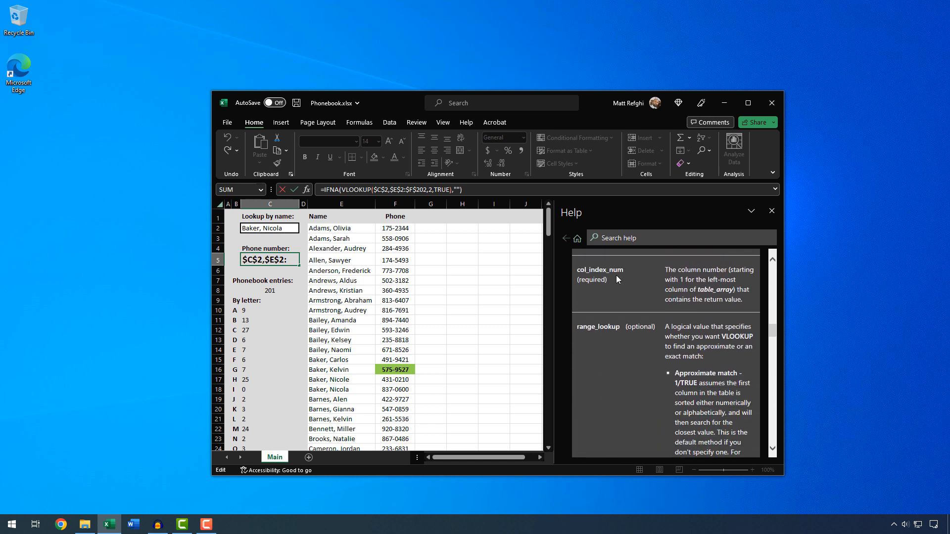
pyautogui.click(424, 190)
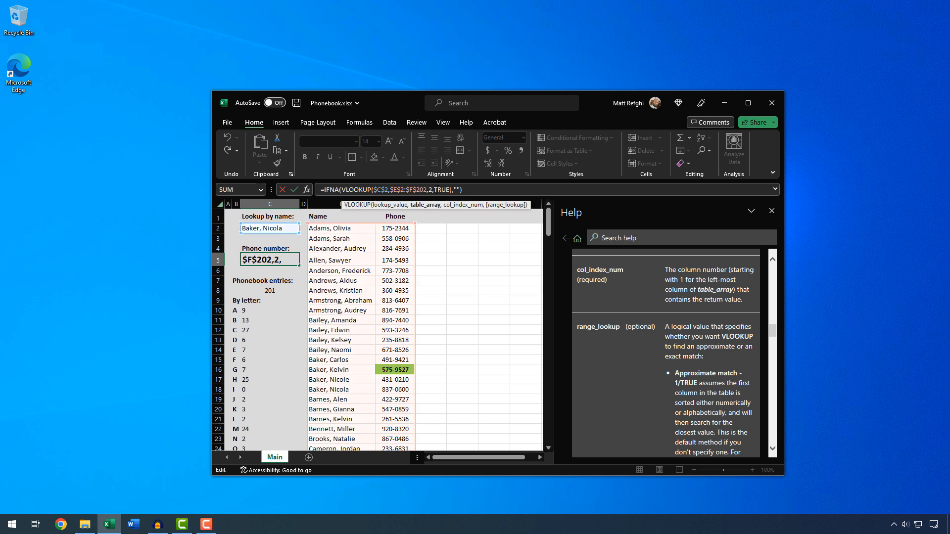
pyautogui.click(437, 190)
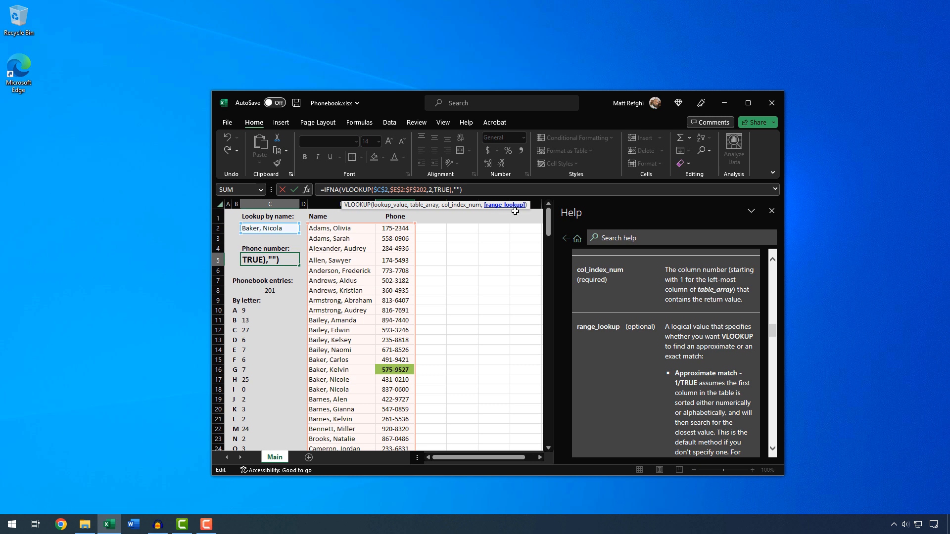
pyautogui.click(644, 281)
pyautogui.scroll(-2, 643, 280)
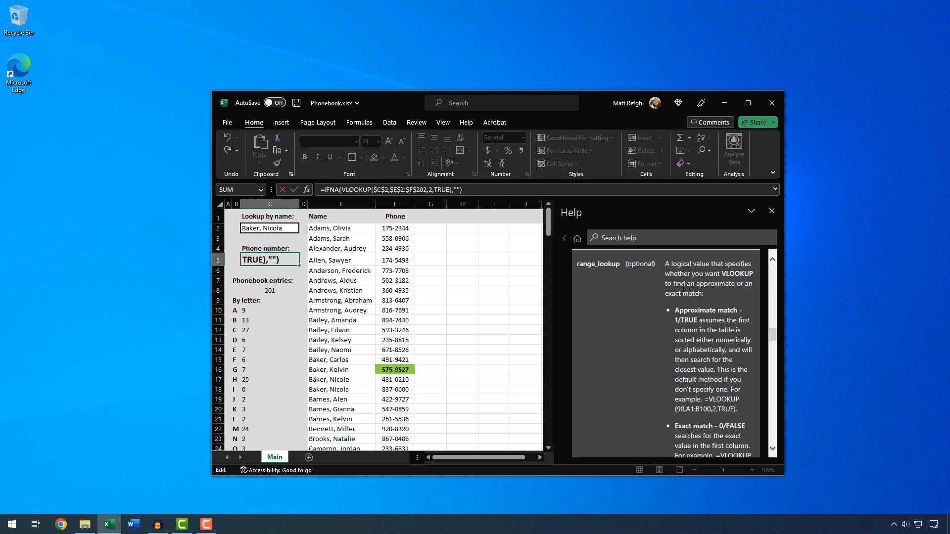
pyautogui.scroll(-1, 682, 288)
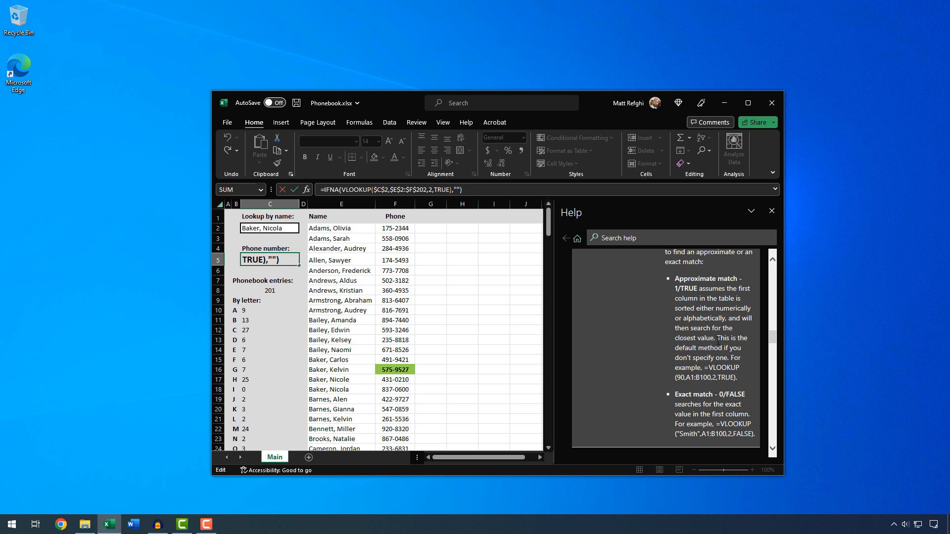
pyautogui.moveTo(717, 339); pyautogui.dragTo(704, 368)
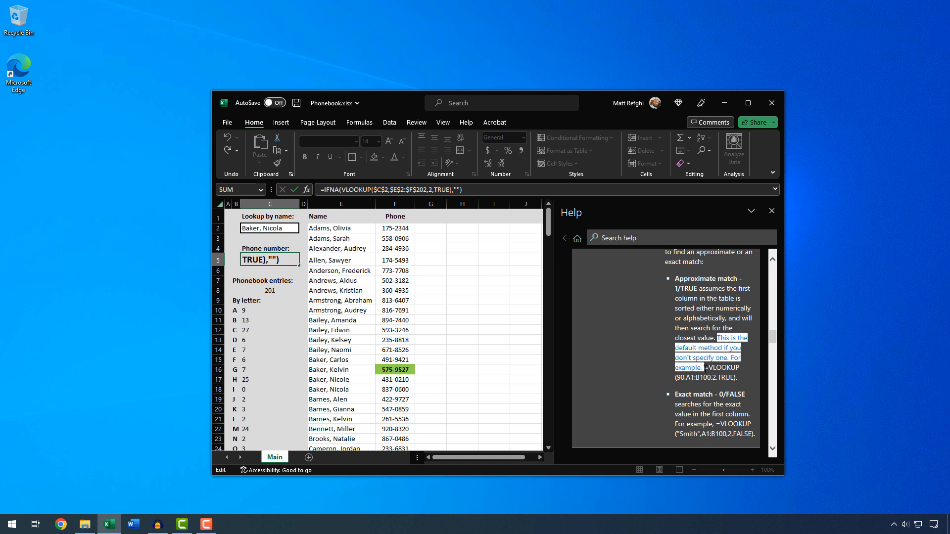
pyautogui.click(683, 405)
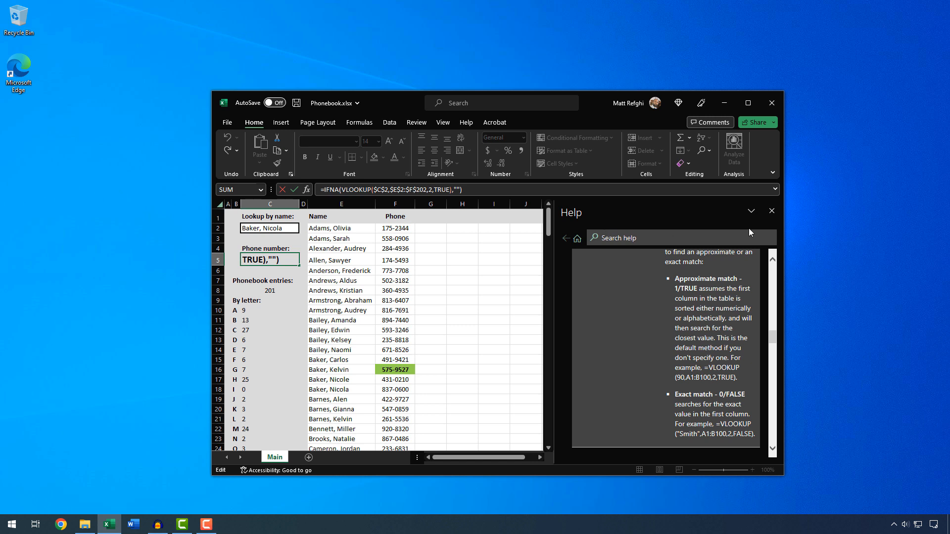
pyautogui.click(771, 211)
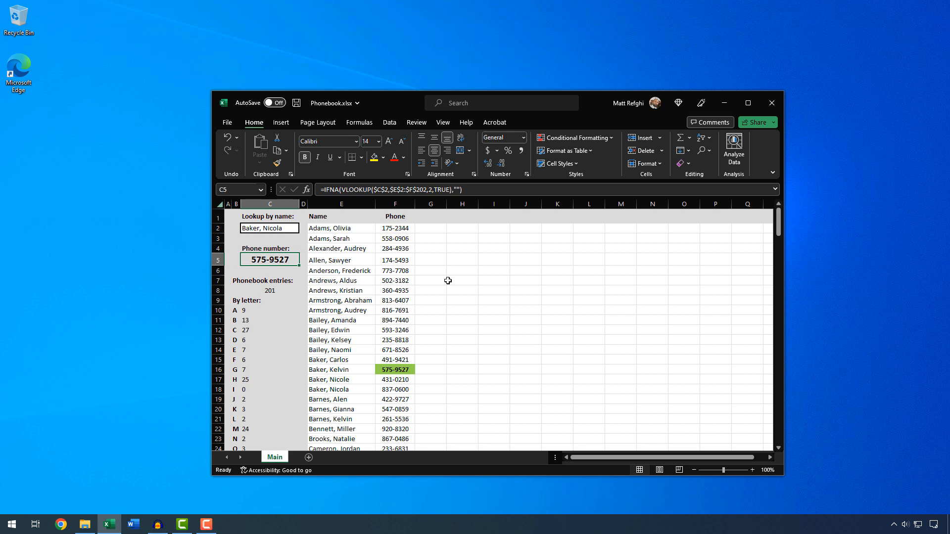
pyautogui.moveTo(330, 341); pyautogui.dragTo(341, 389)
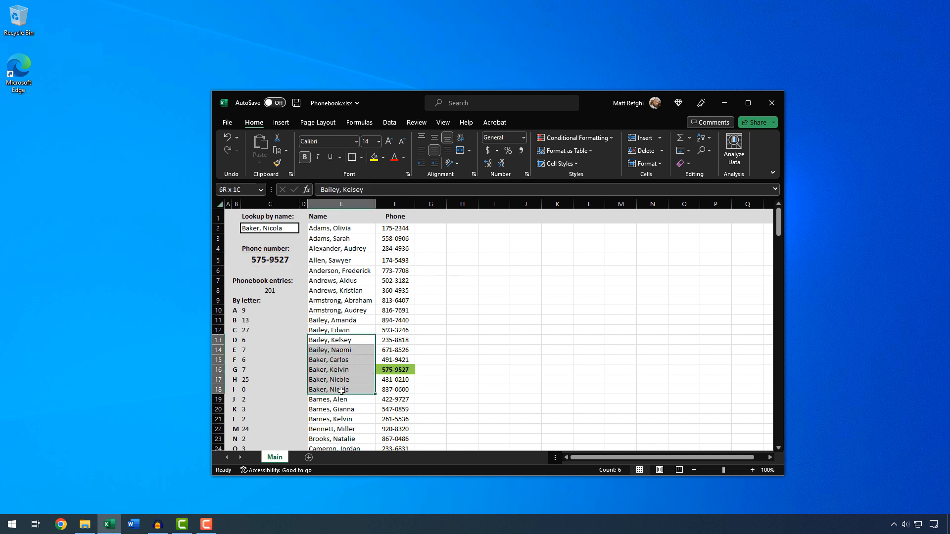
pyautogui.click(348, 369)
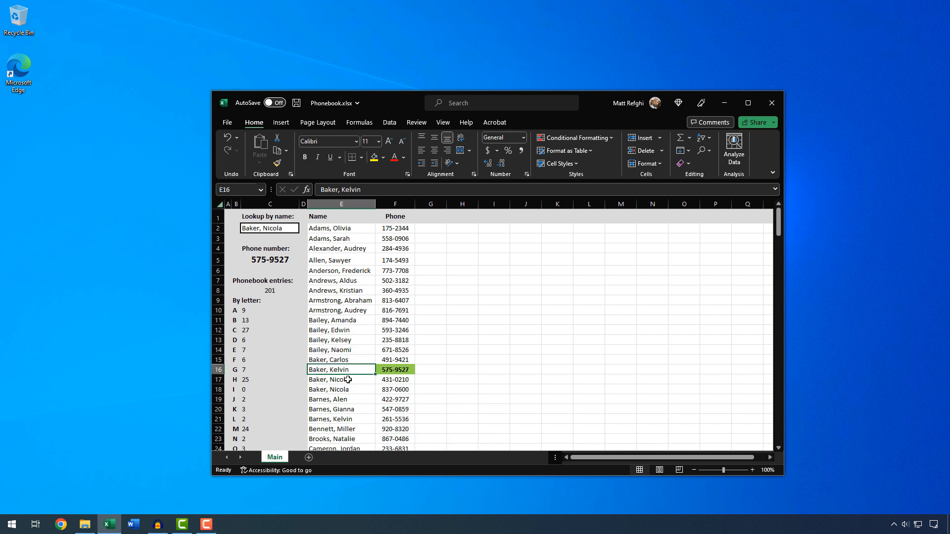
pyautogui.moveTo(330, 390); pyautogui.dragTo(405, 391)
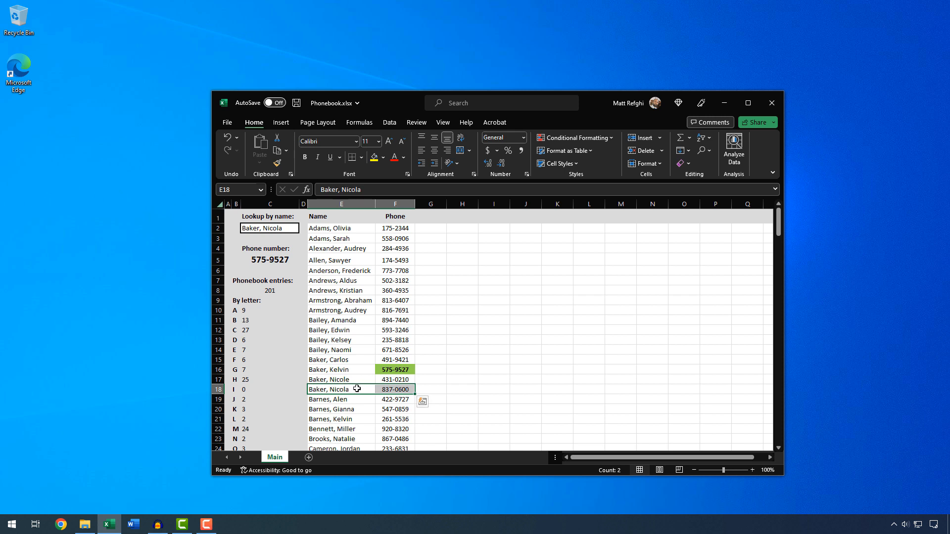
pyautogui.click(354, 381)
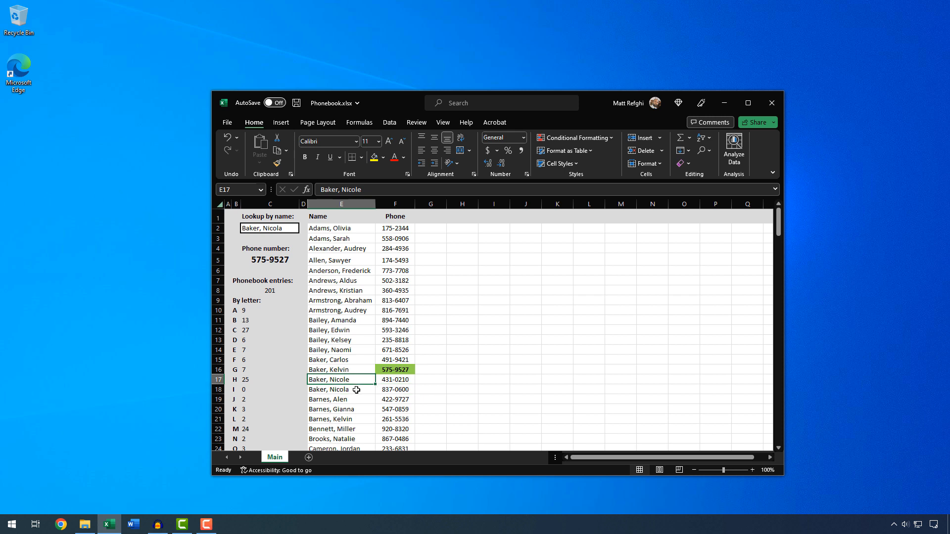
pyautogui.click(354, 388)
pyautogui.doubleClick(353, 381)
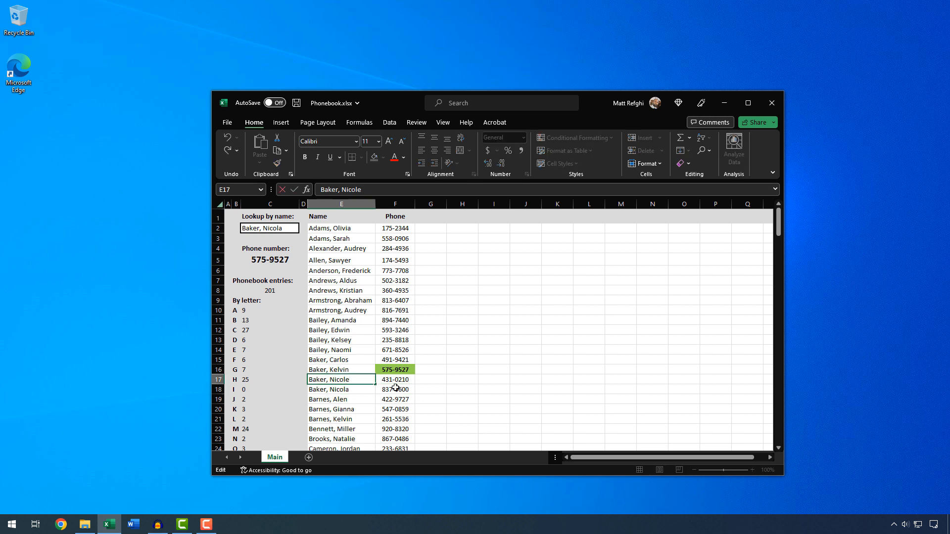
pyautogui.write('a')
pyautogui.press('Return')
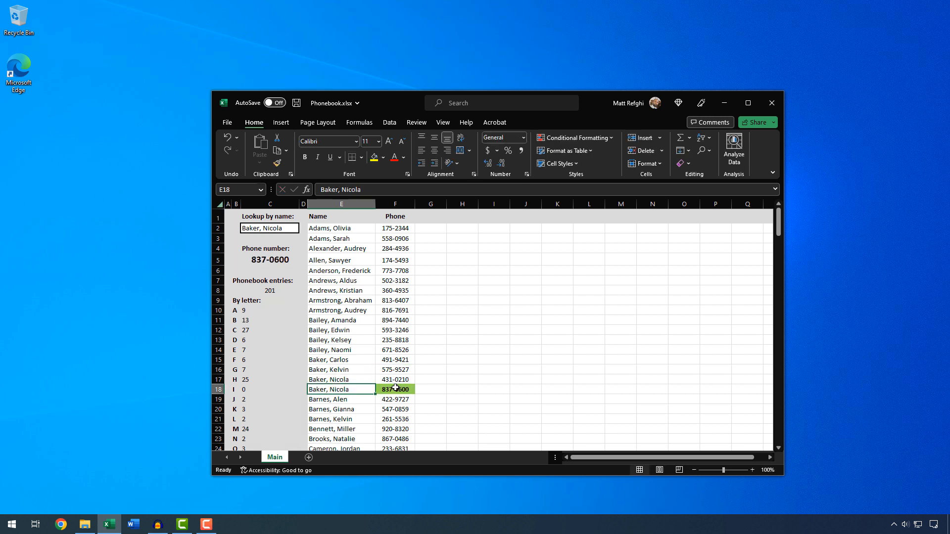
pyautogui.doubleClick(358, 386)
pyautogui.press('BackSpace')
pyautogui.write('e')
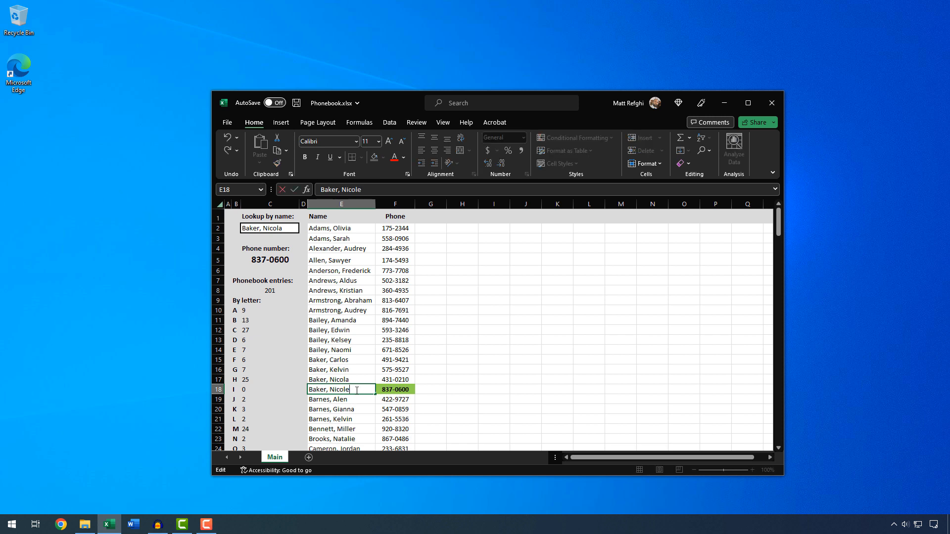
pyautogui.press('Return')
pyautogui.click(356, 390)
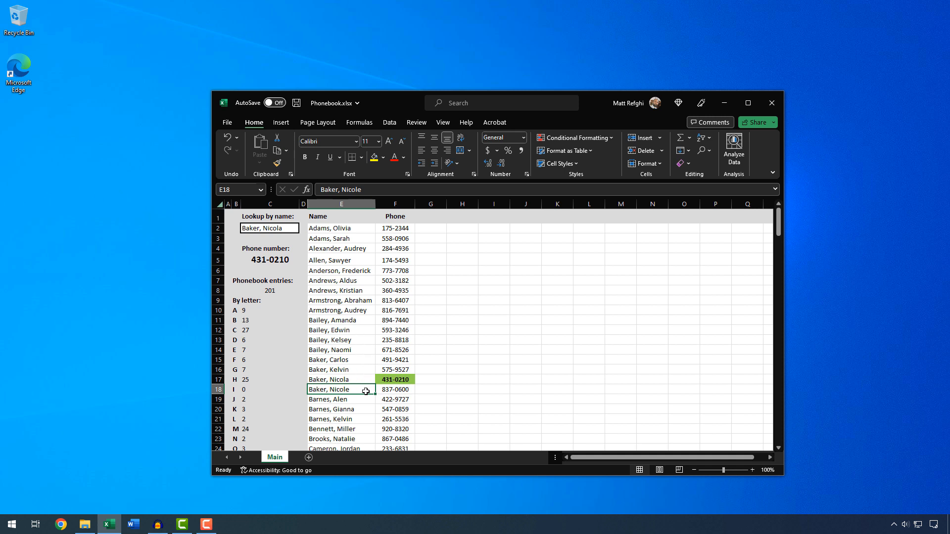
# Undo the name change and save the workbook.
pyautogui.hotkey('ctrl', 'z')
pyautogui.hotkey('ctrl', 'z')
pyautogui.click(289, 261)
pyautogui.hotkey('ctrl', 's')
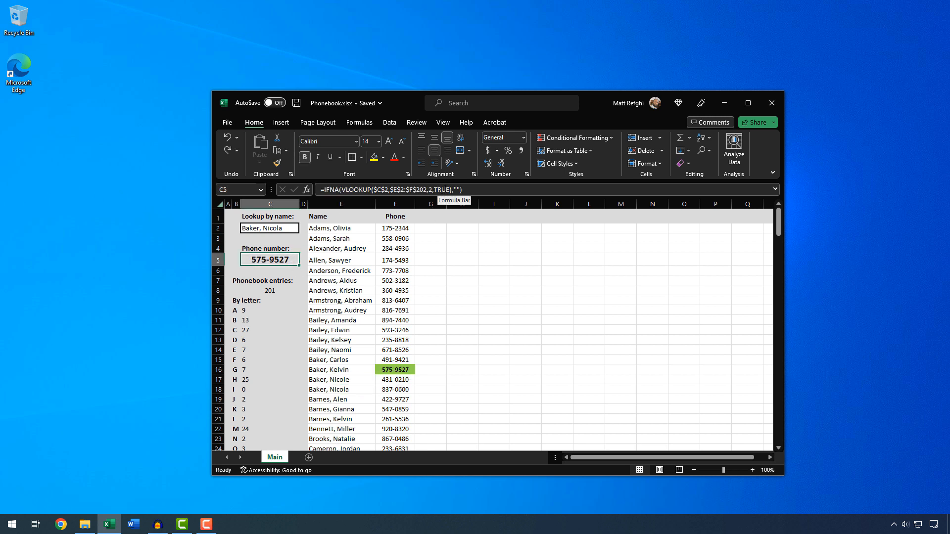
pyautogui.click(449, 189)
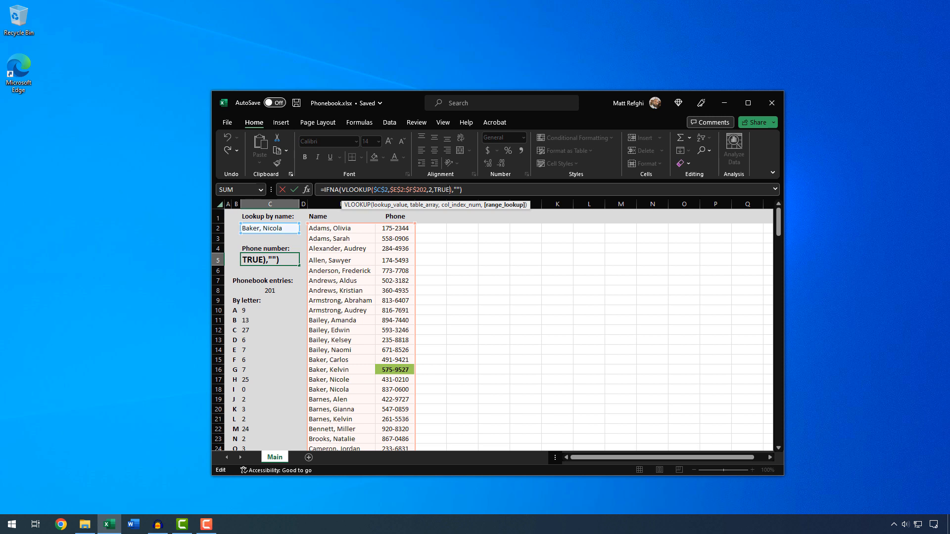
pyautogui.press('BackSpace')
pyautogui.press('BackSpace')
pyautogui.press('BackSpace')
pyautogui.press('BackSpace')
pyautogui.write('FALSE')
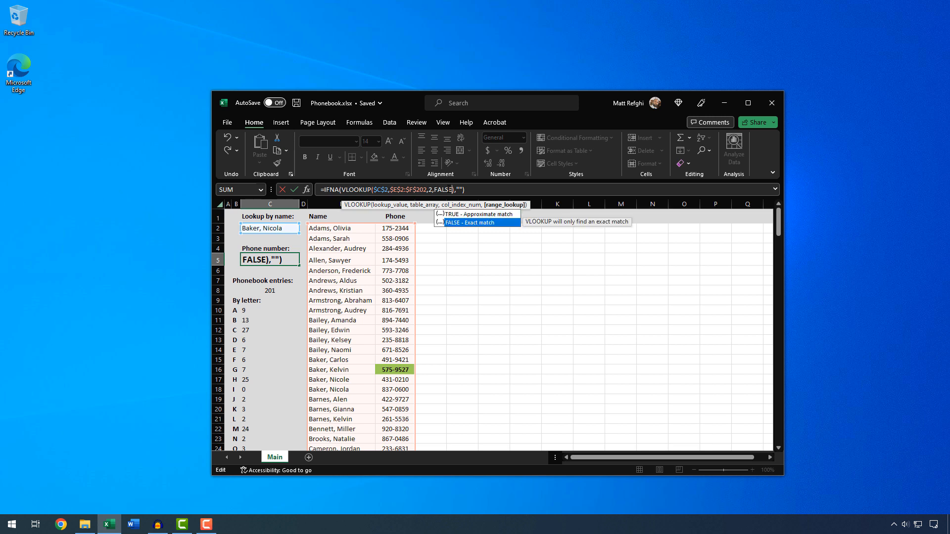
pyautogui.press('Return')
pyautogui.press('Up')
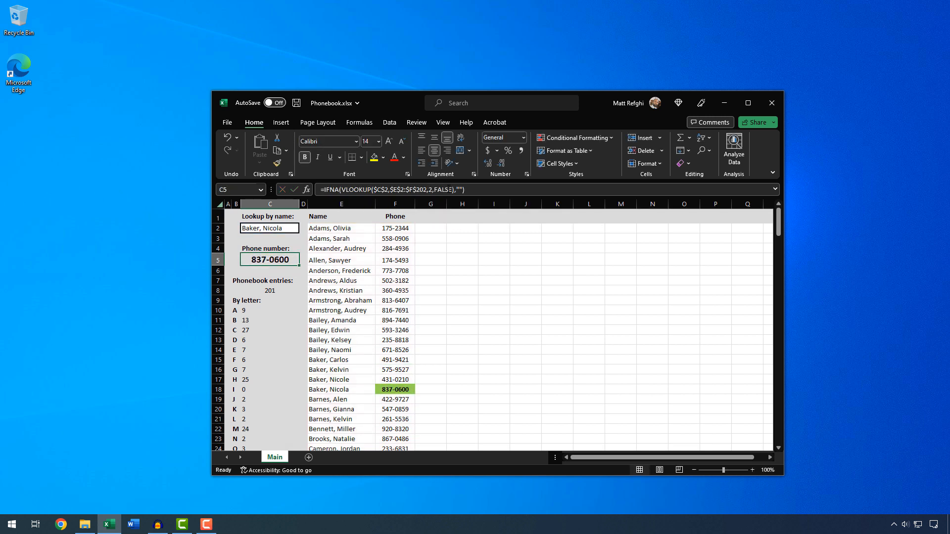